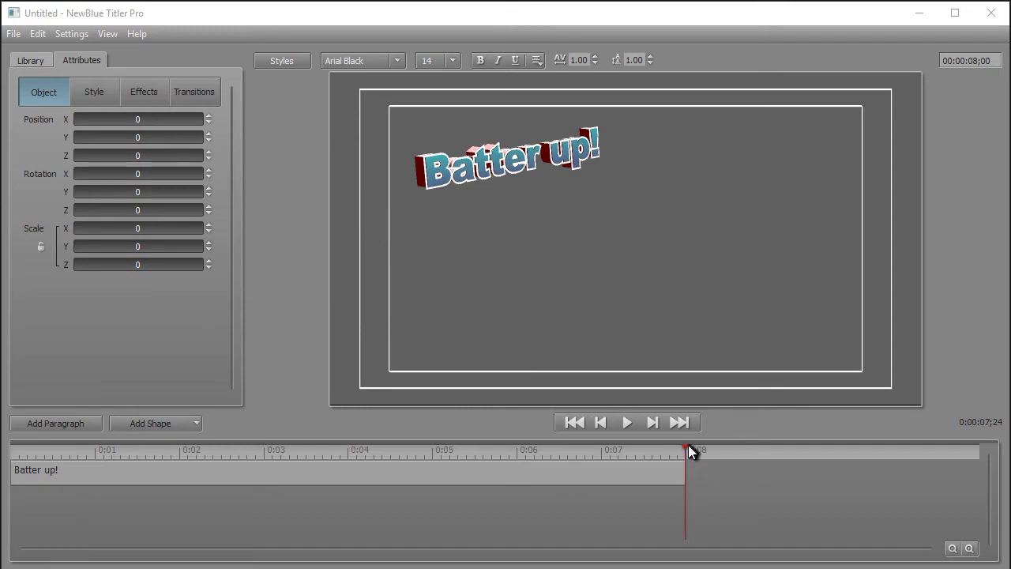
Step: Move the Batter up! preview playhead from 0:08 back to 0:00
drag(682, 447, 11, 447)
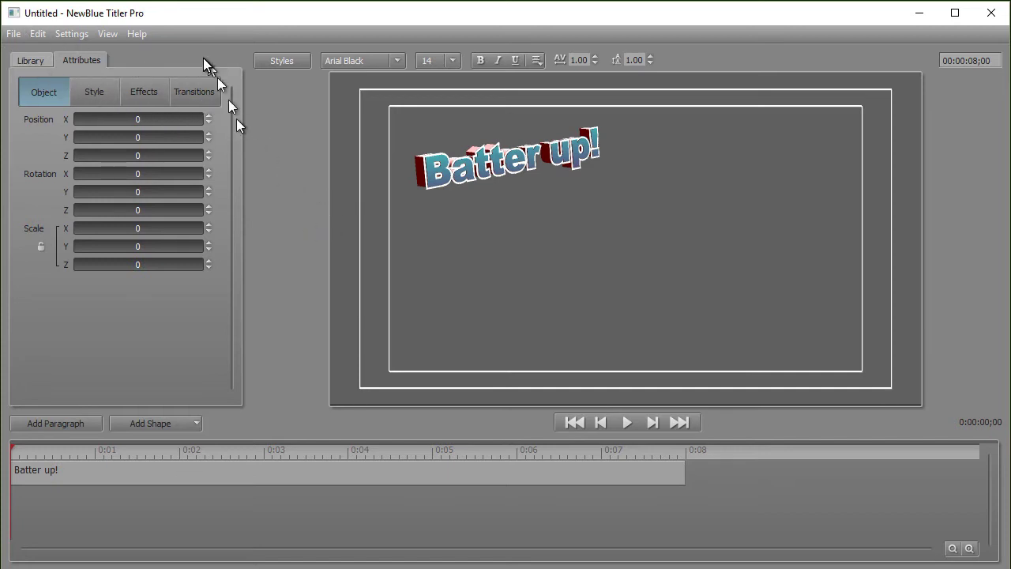
Step: Import the baseball players photo with File > Import Image and select it in the frame
click(18, 36)
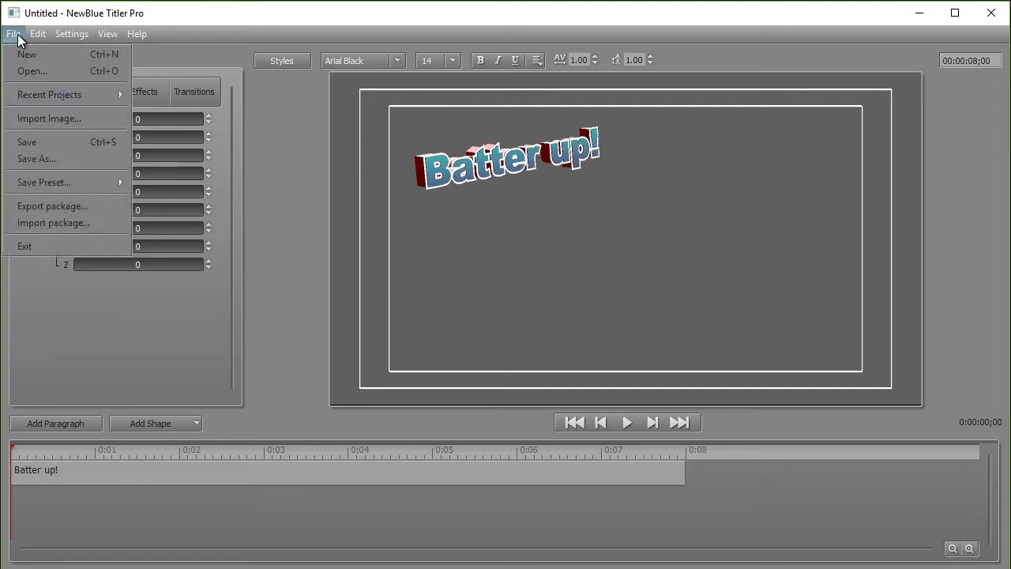
click(73, 116)
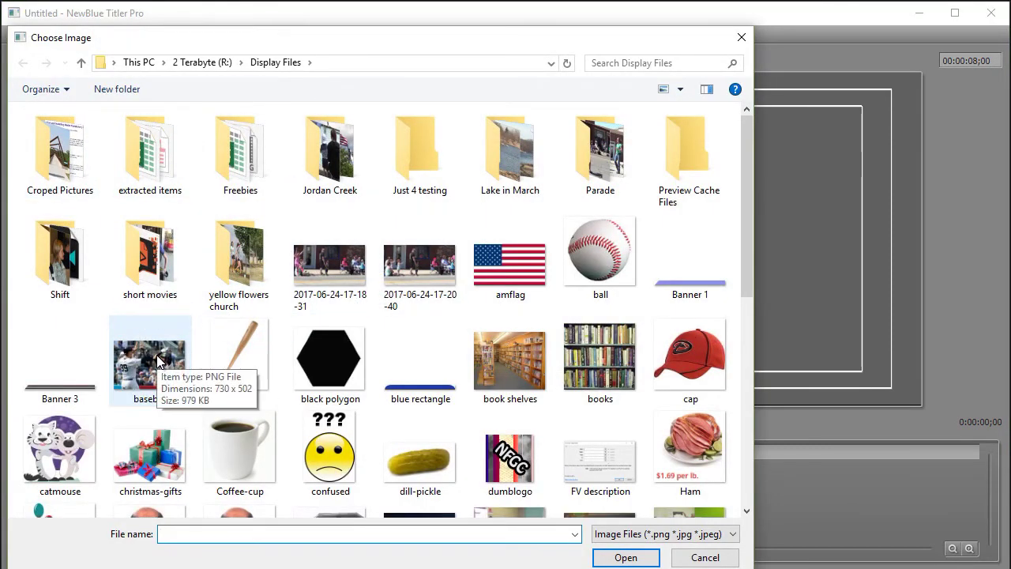
double_click(158, 360)
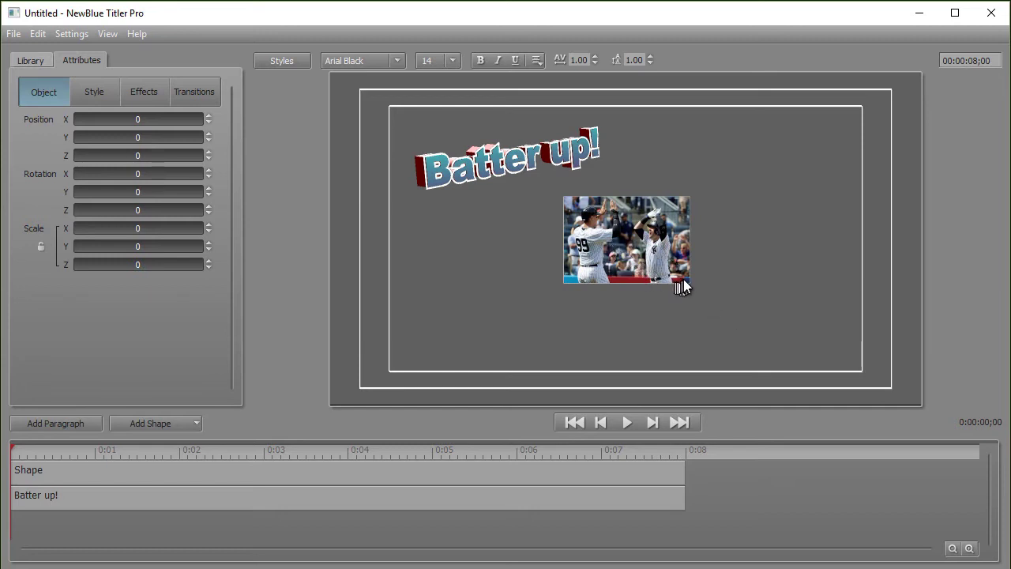
click(627, 239)
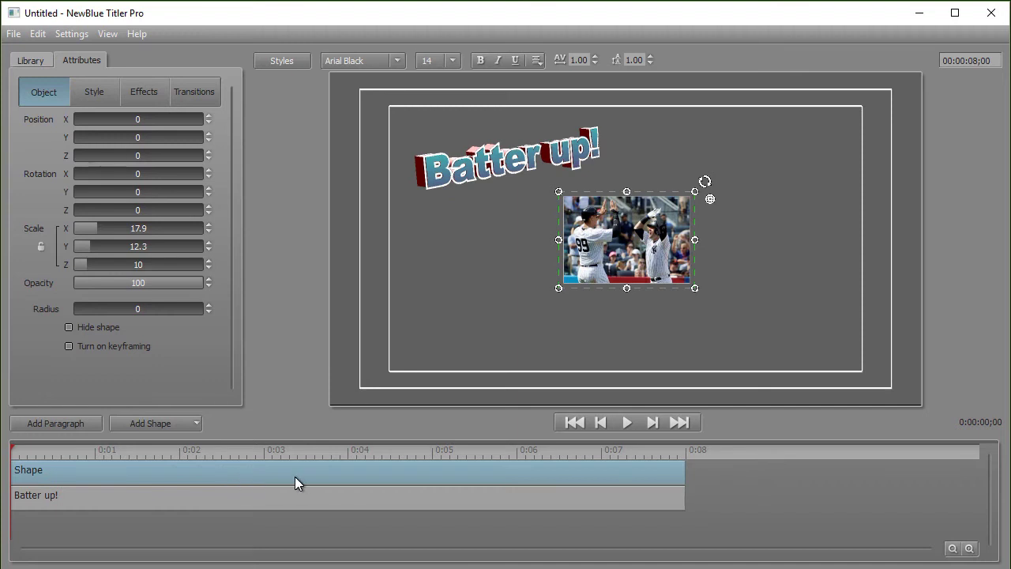
Step: Import the bbat image and place the bat left of the player photo
click(11, 35)
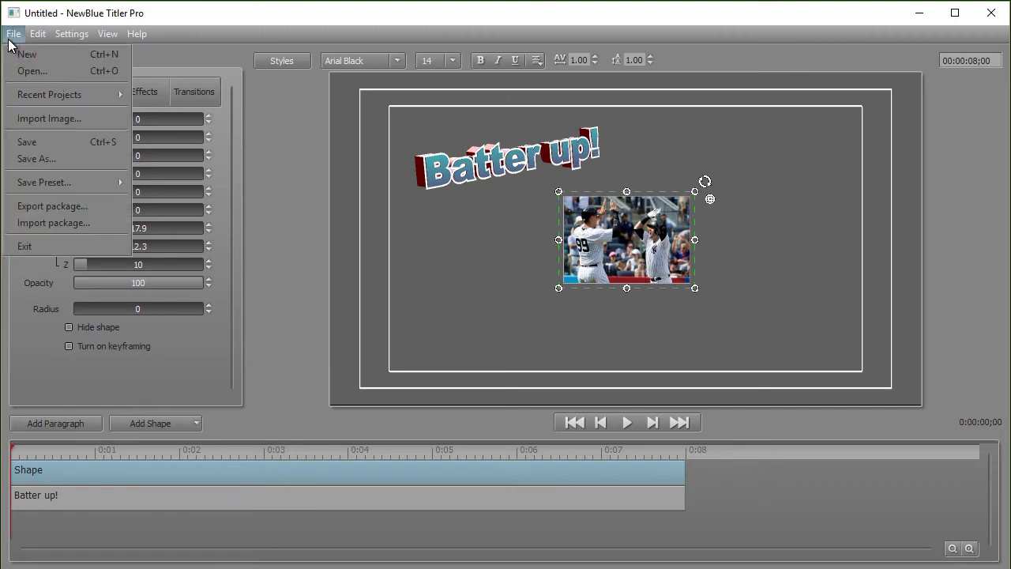
click(54, 119)
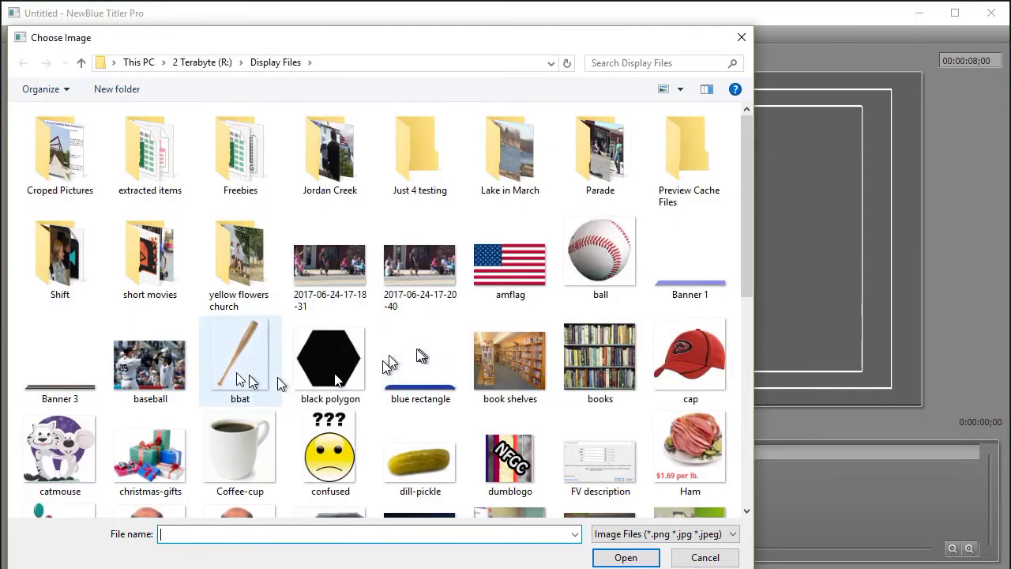
double_click(237, 365)
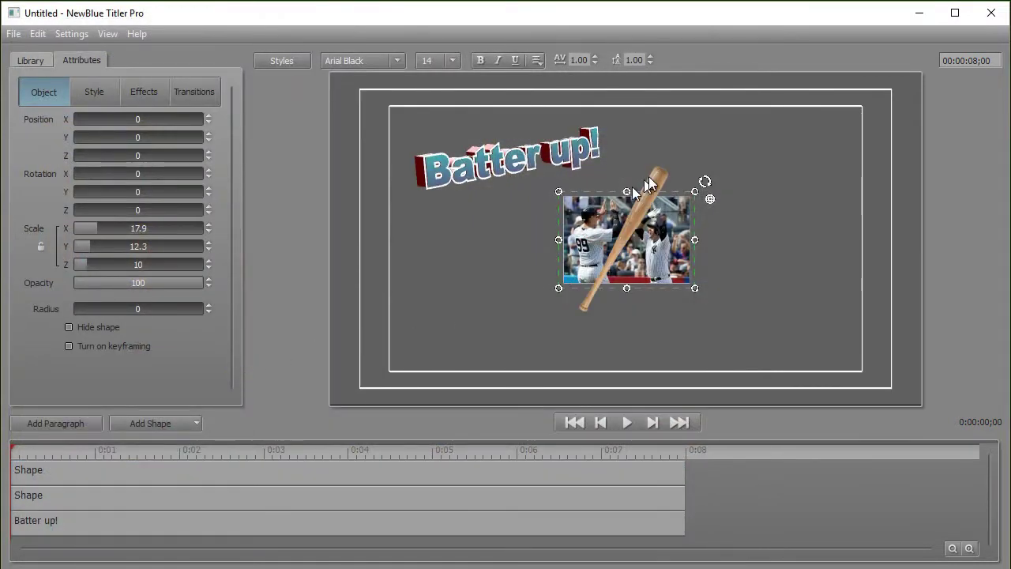
click(93, 469)
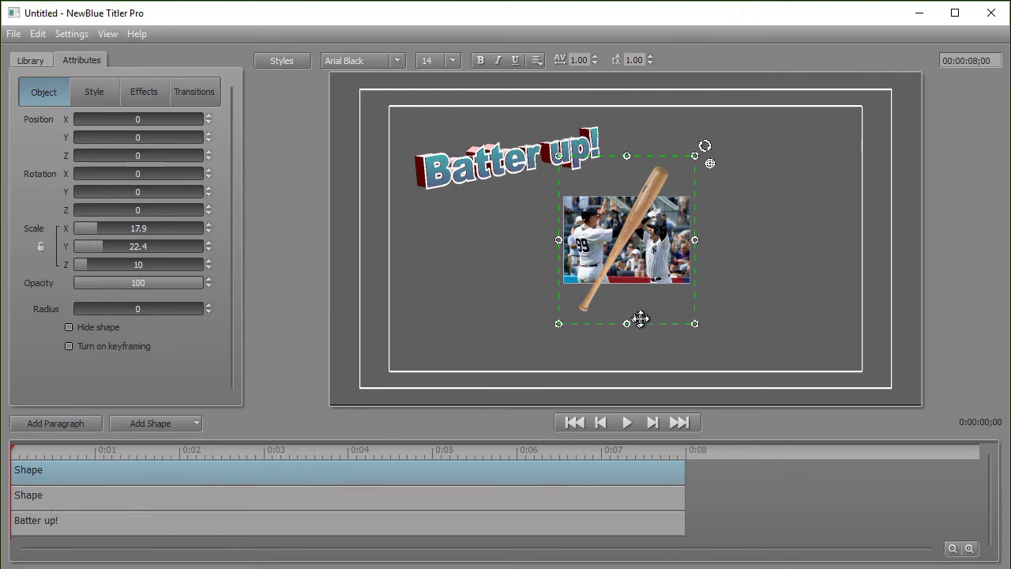
drag(655, 321, 501, 351)
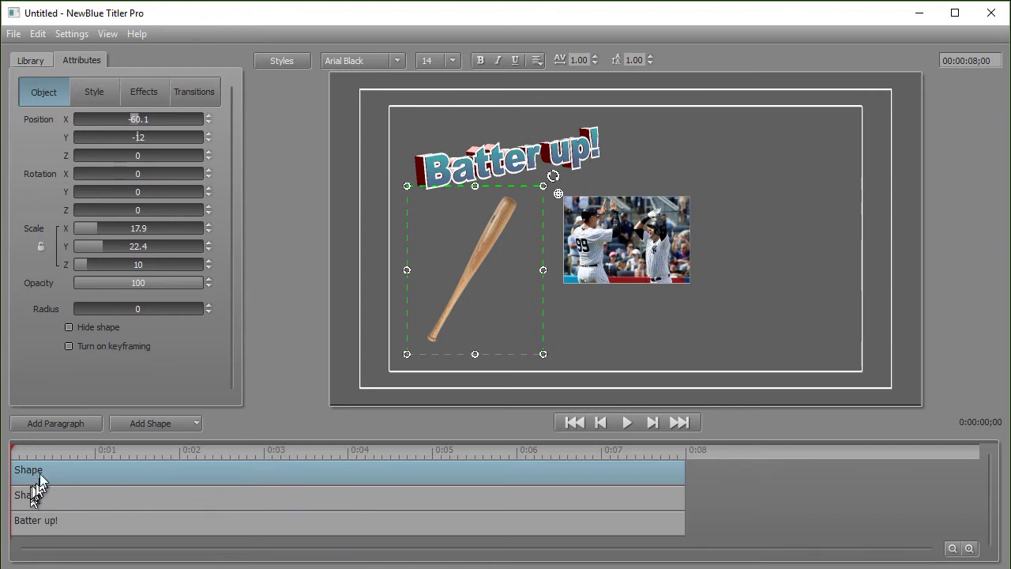
click(252, 501)
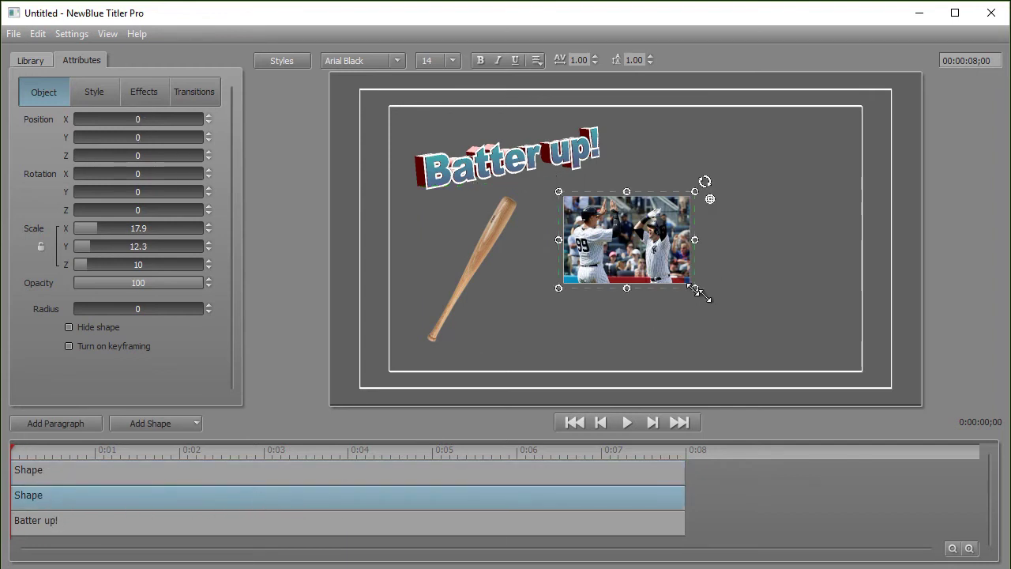
Step: Enlarge the player photo to 36.8 by 25.3 and move it to 34.7, -15.4
drag(700, 294, 763, 363)
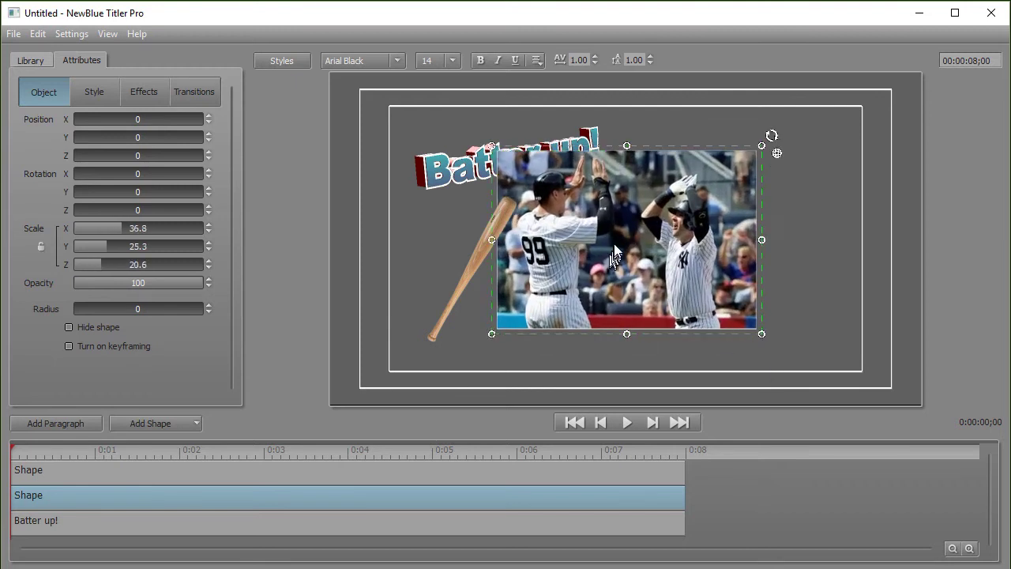
drag(659, 149, 749, 188)
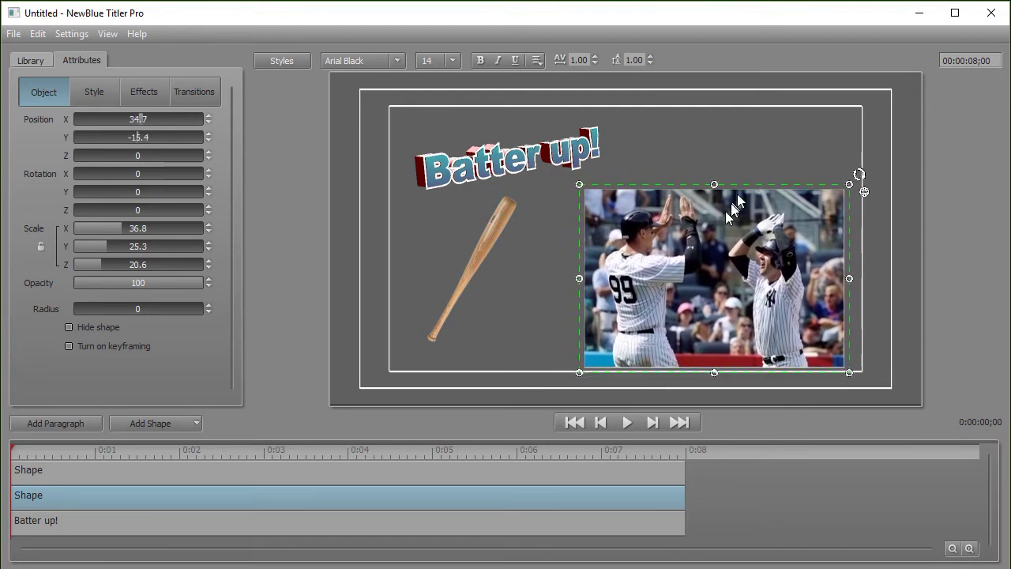
Step: Spin the bat about 180° and tilt it in 3D to X 167.7, Z 178
click(482, 260)
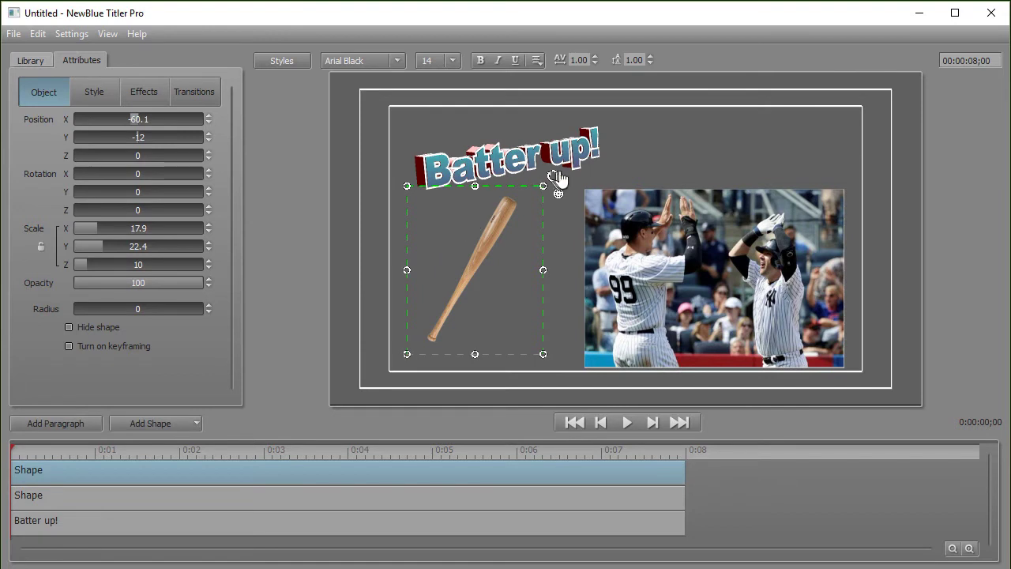
drag(558, 184, 528, 226)
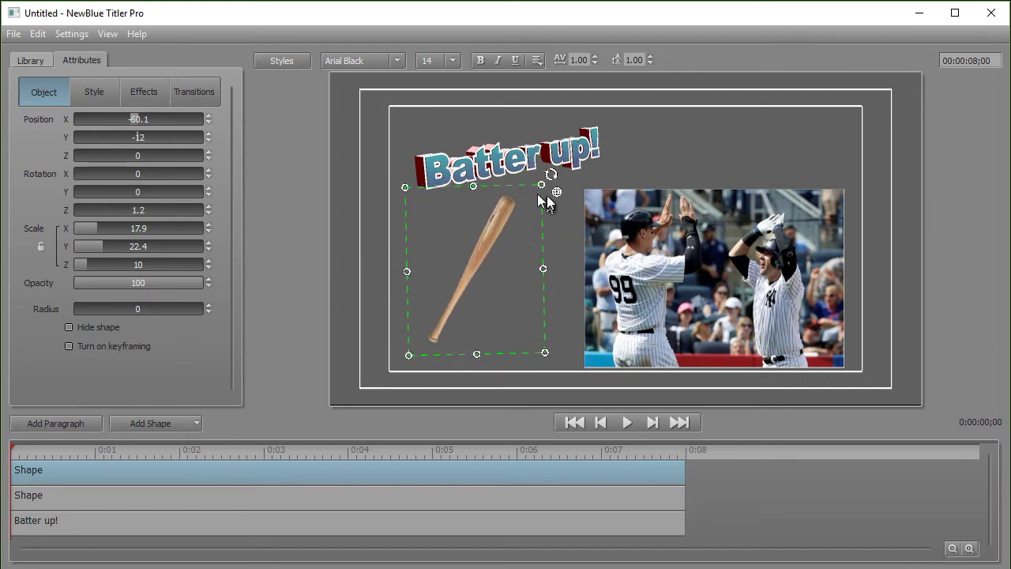
mouse_move(557, 196)
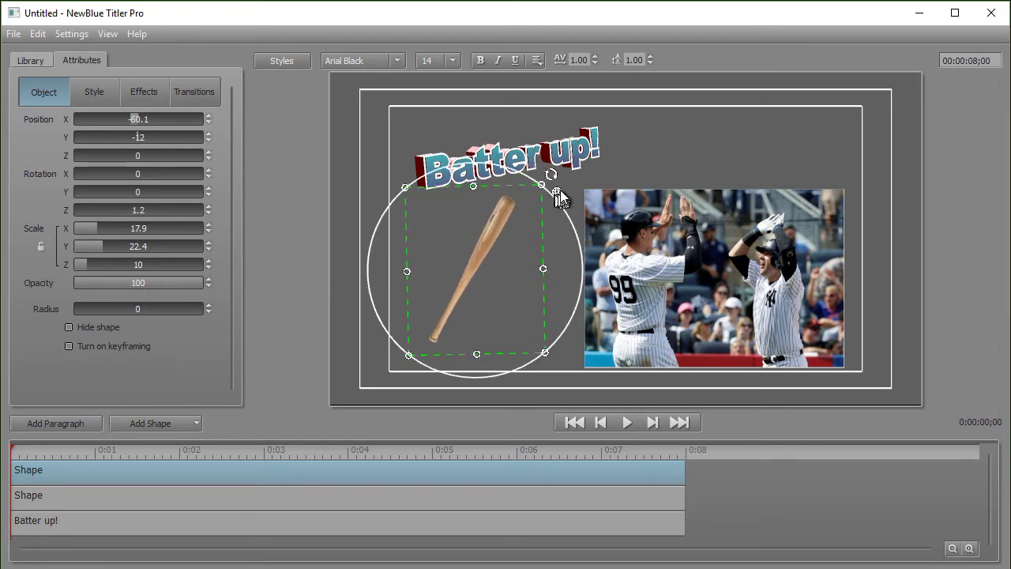
drag(553, 228, 455, 365)
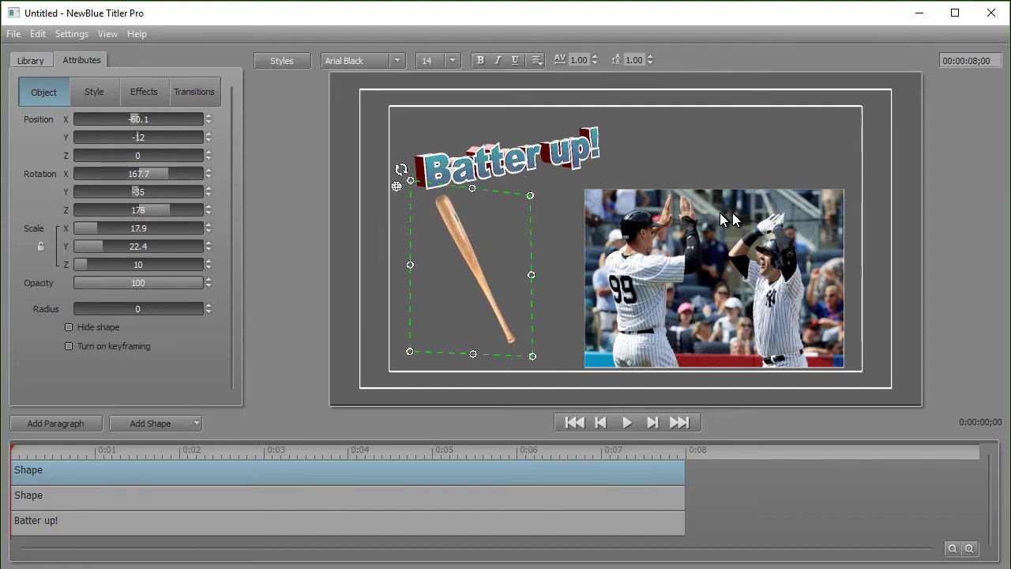
Step: Tilt the player photo to rotation -27.5, -17.6, -20.7 and raise it to 33.7, -10.2
click(320, 494)
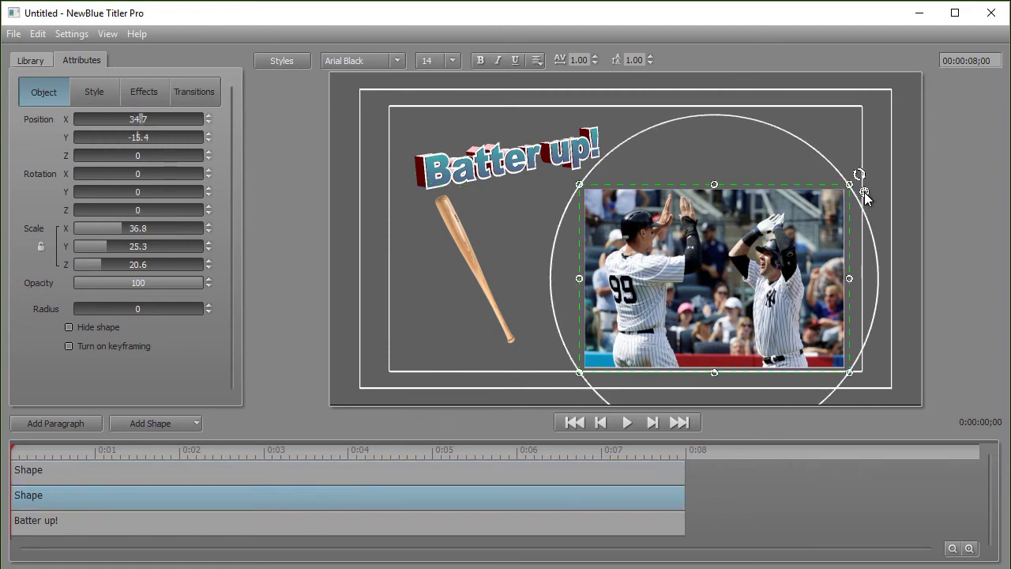
mouse_move(864, 192)
drag(828, 388, 692, 266)
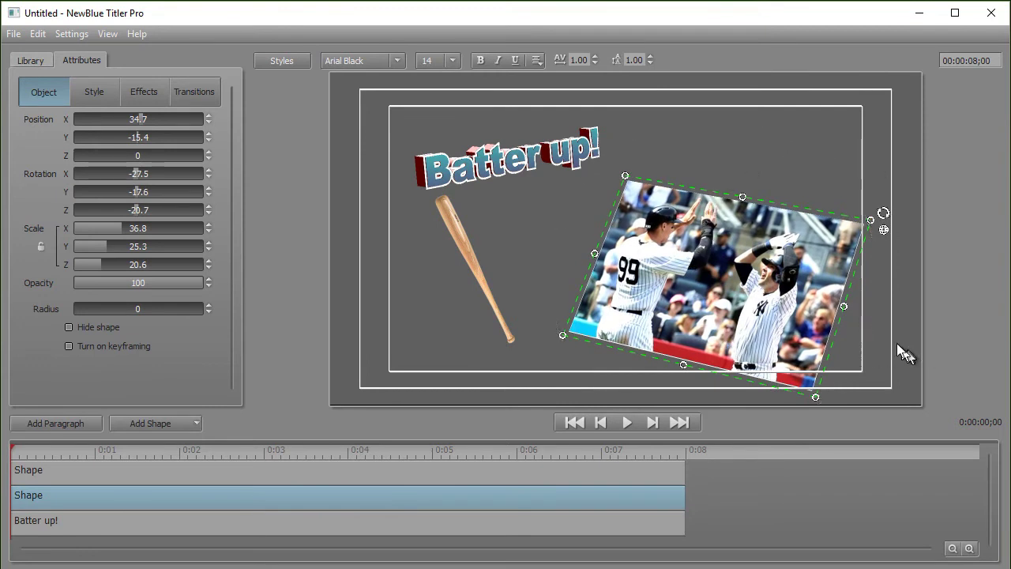
mouse_move(683, 184)
mouse_down()
mouse_move(688, 151)
mouse_move(684, 169)
mouse_up()
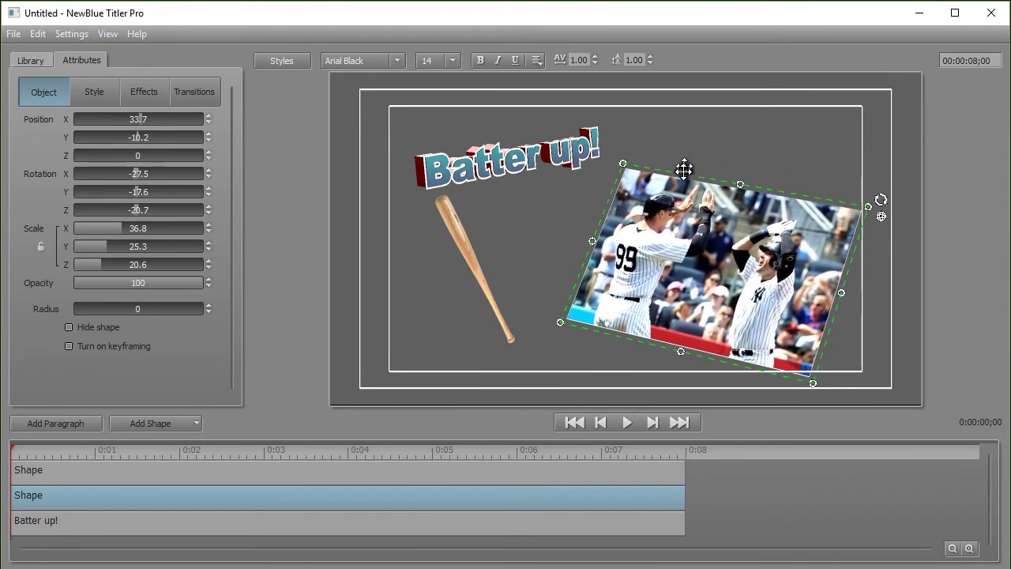
click(555, 238)
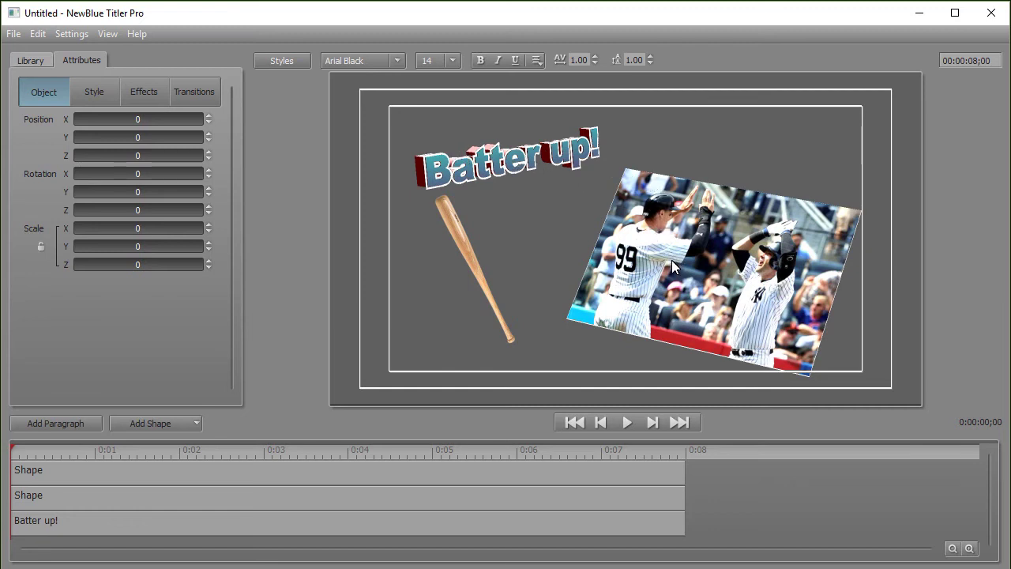
Step: Set the player photo's 3D Face Extrusion to 3.7 in the Style settings
click(90, 94)
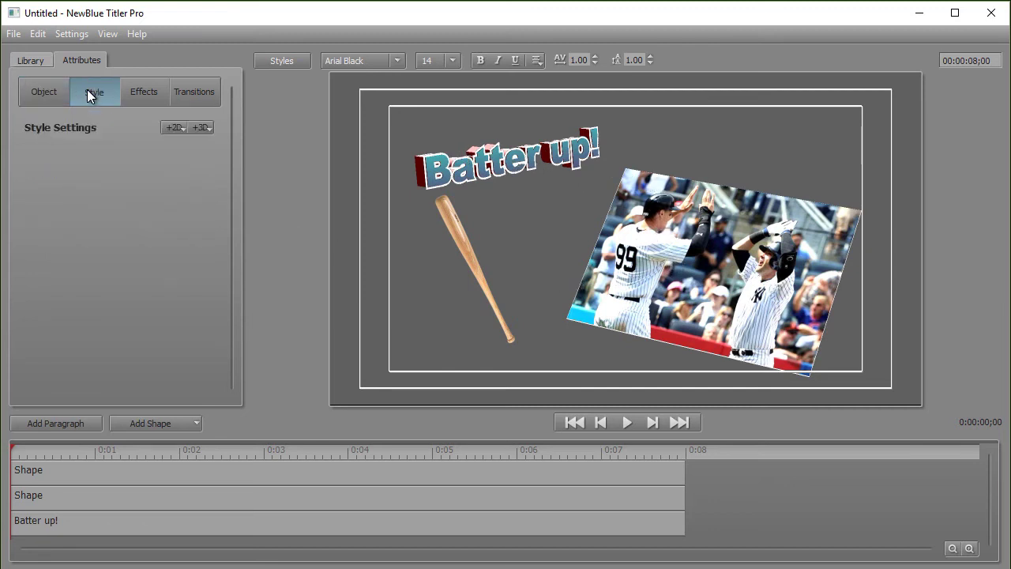
click(308, 499)
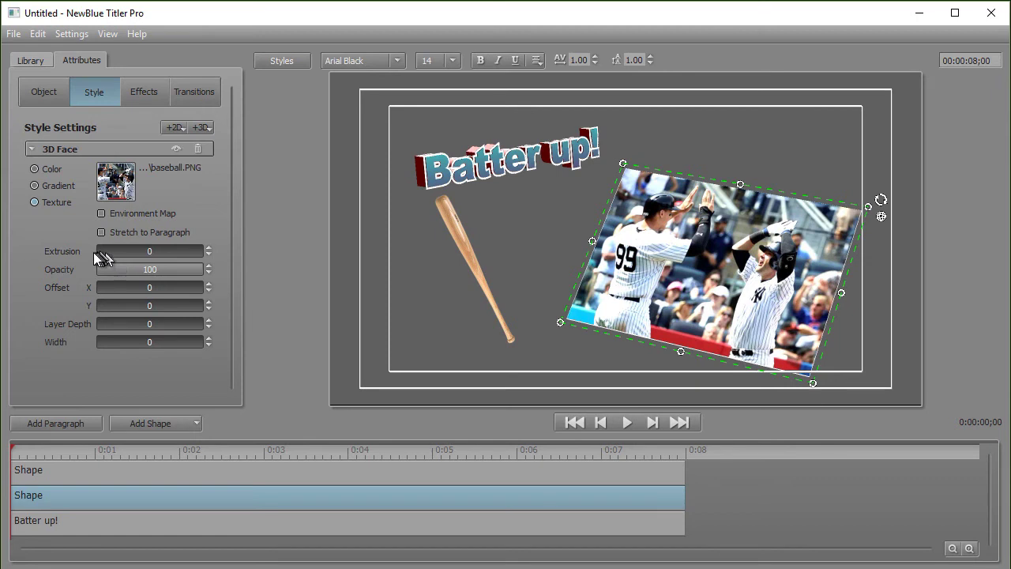
mouse_move(97, 252)
mouse_down()
mouse_move(109, 251)
mouse_move(98, 248)
mouse_up()
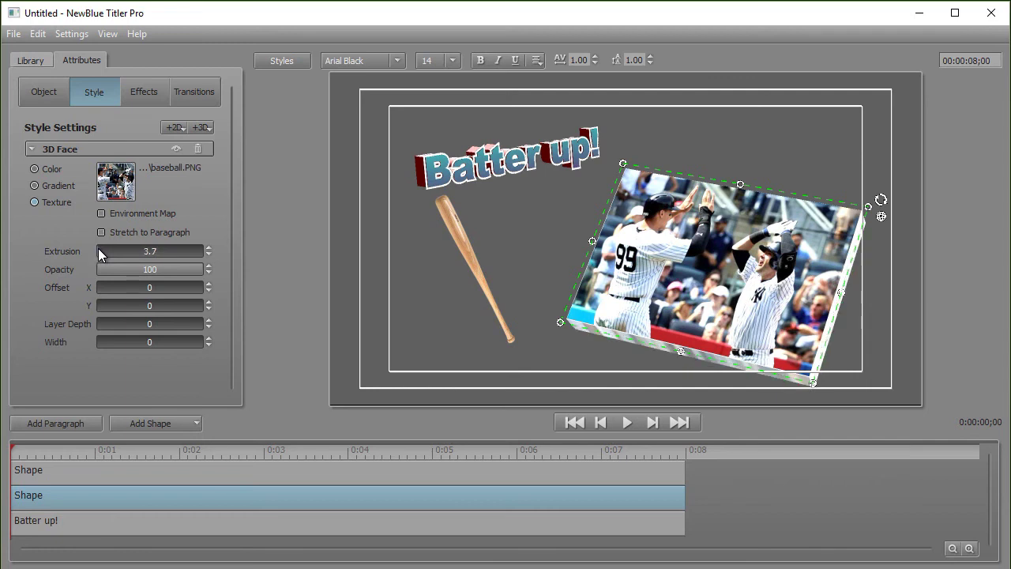
click(199, 129)
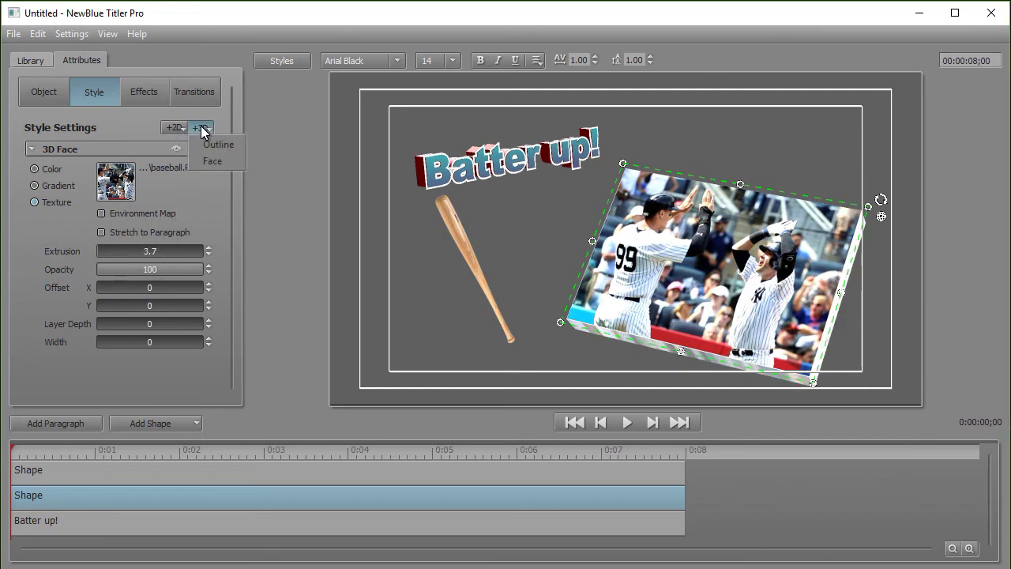
Step: Add a blue 3D Outline layer to the photo with a layer depth of -4
click(219, 145)
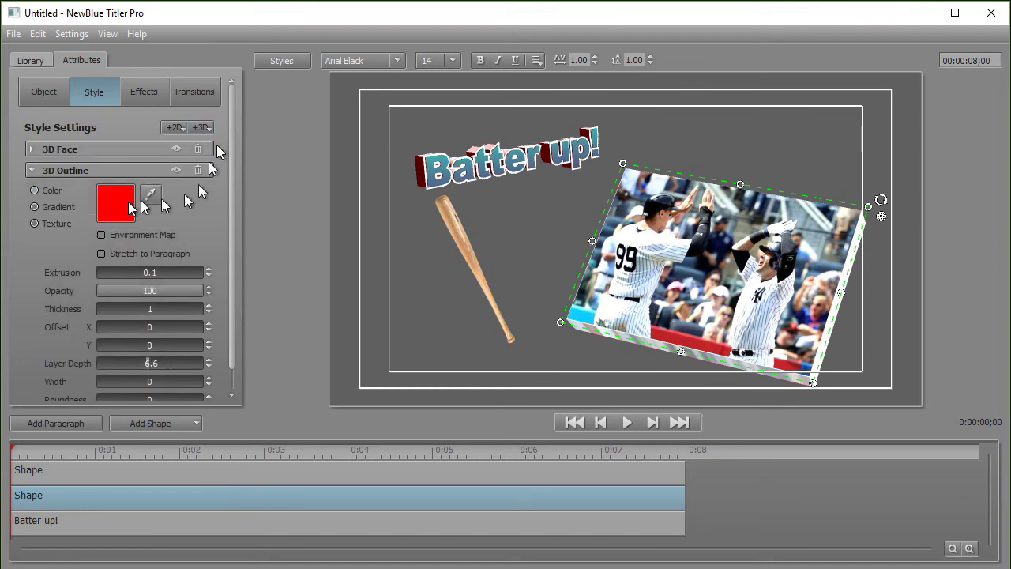
click(119, 203)
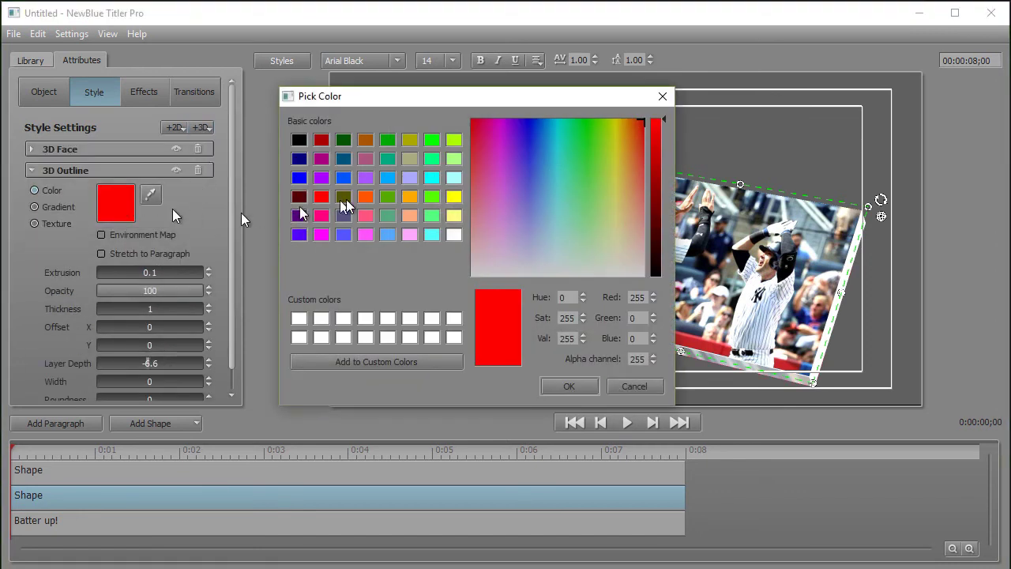
click(299, 178)
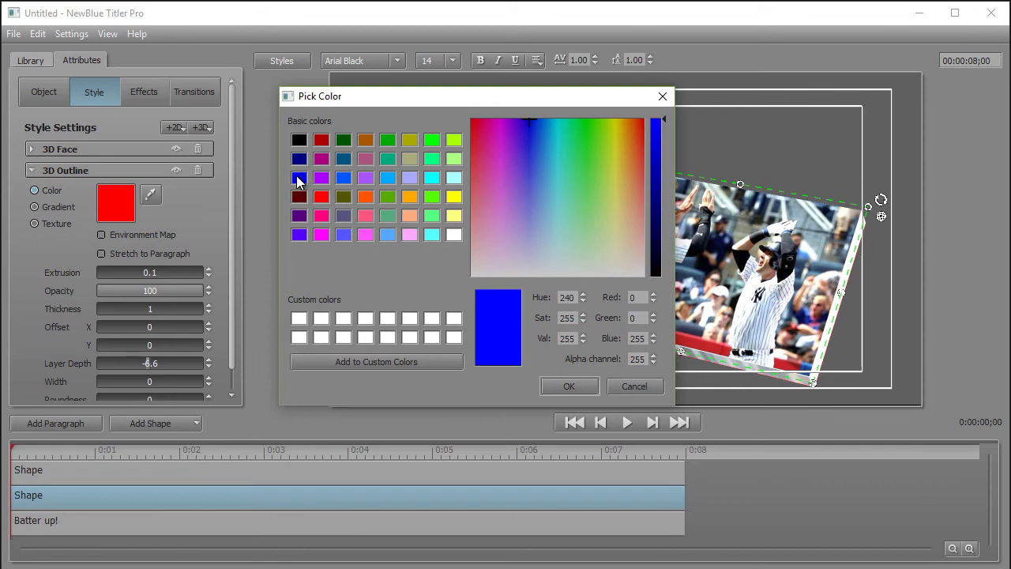
click(566, 386)
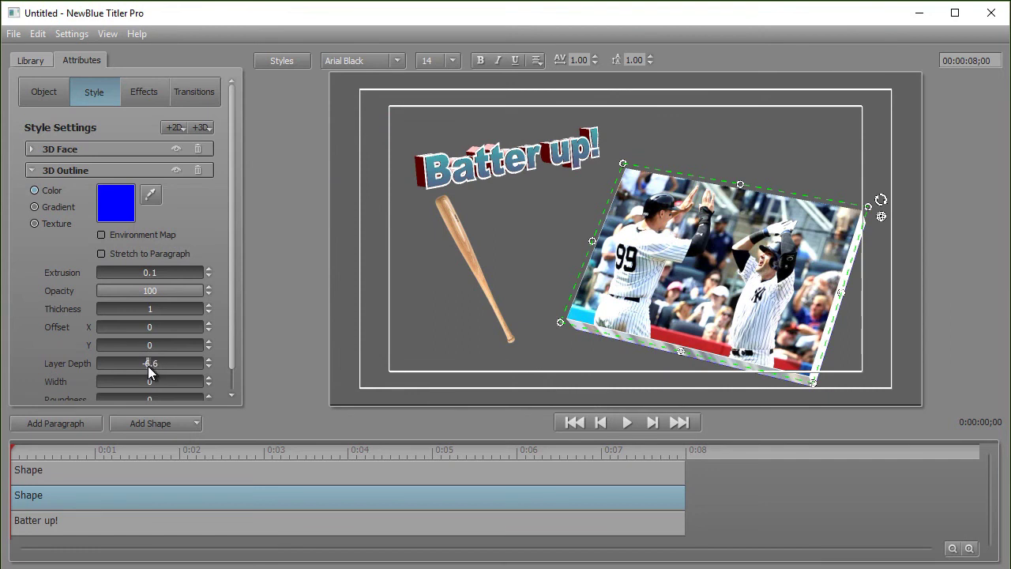
text(-4)
key(Return)
Step: Apply the Starter Pack Halo transition's Dream preset to the player photo
click(147, 93)
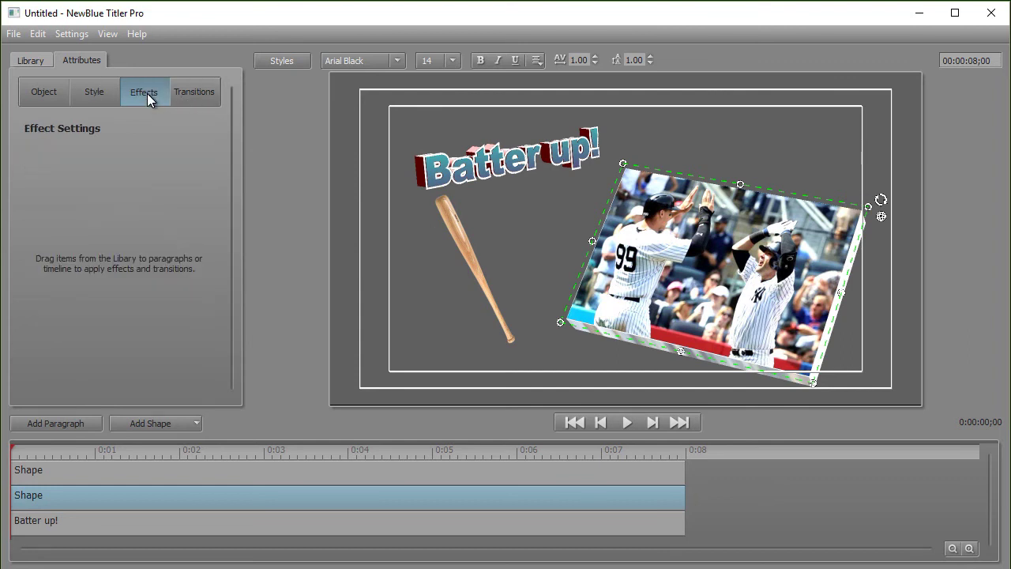
click(212, 94)
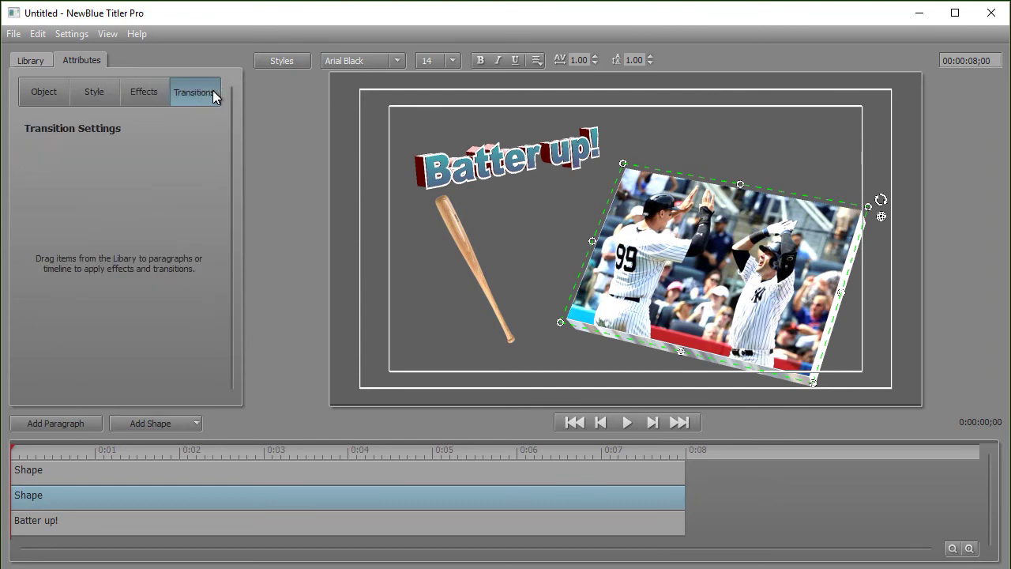
click(37, 65)
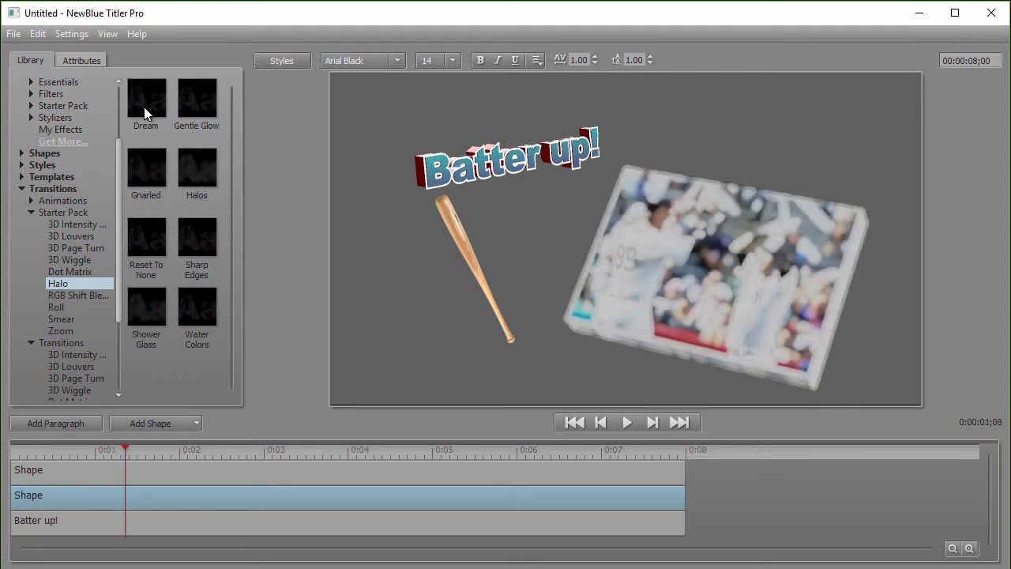
click(144, 107)
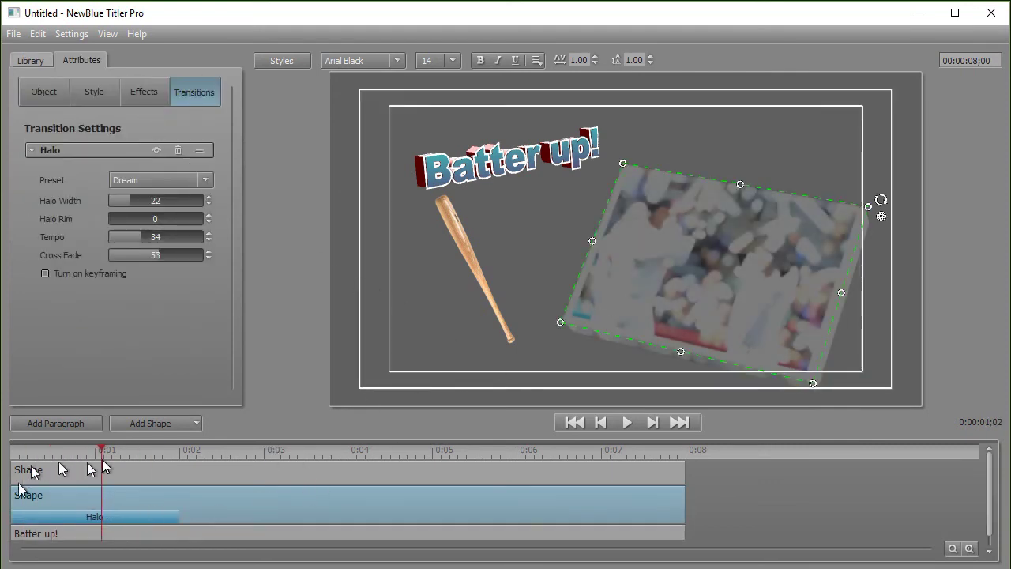
Step: Preview the Halo transition, shorten its clip on the timeline, and replay from 0:00
drag(103, 451, 9, 451)
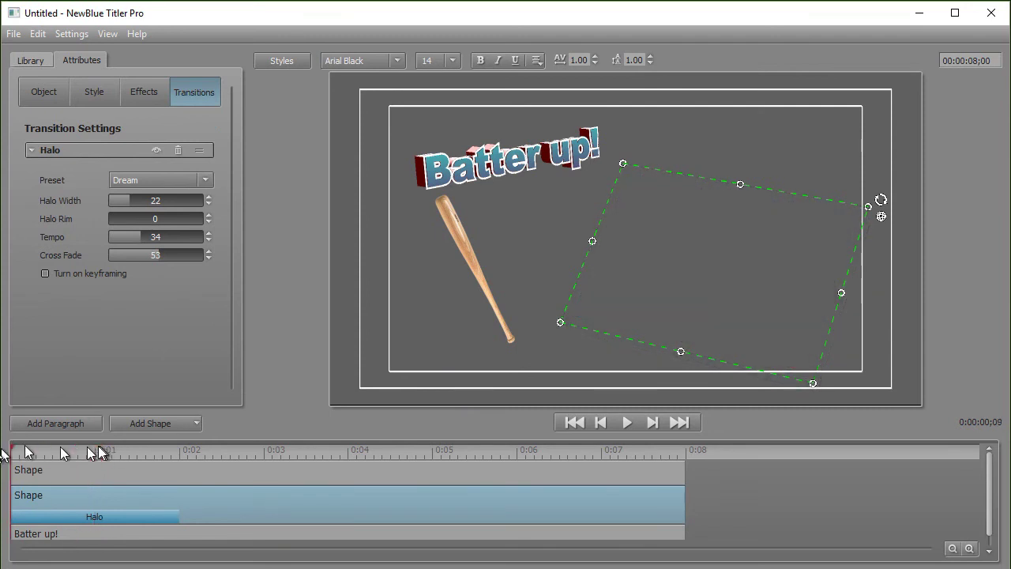
click(629, 424)
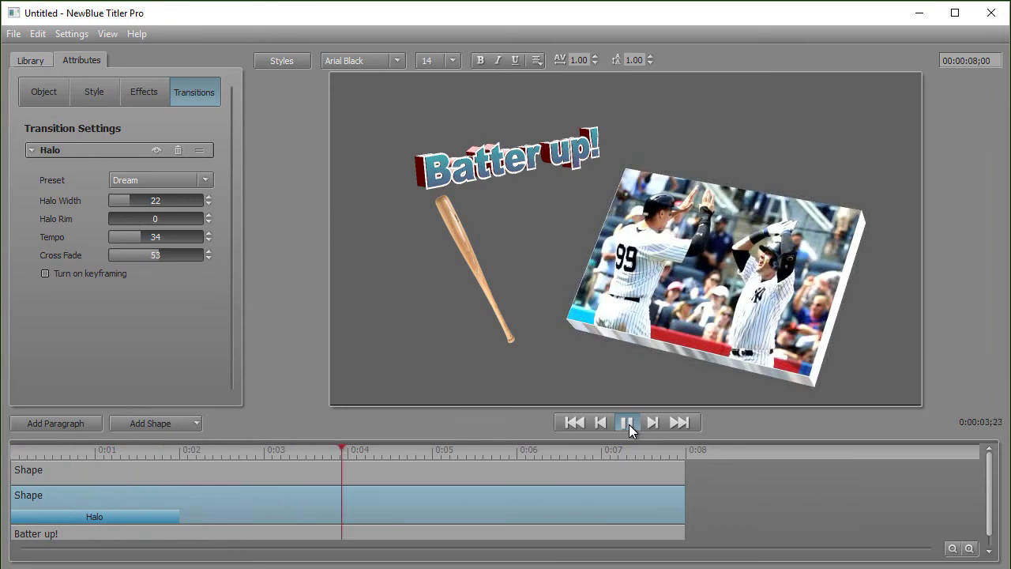
click(628, 424)
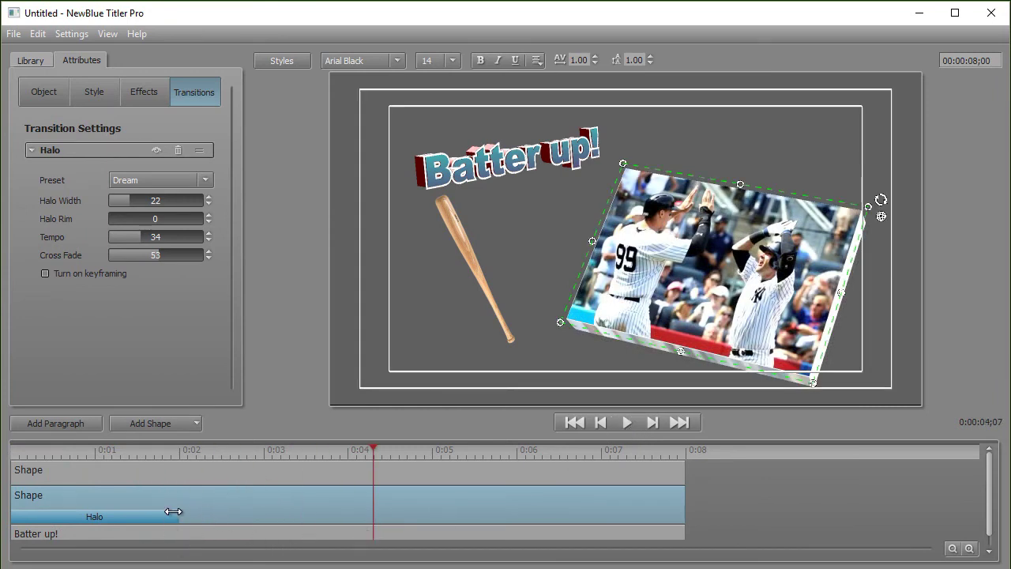
drag(173, 513, 87, 522)
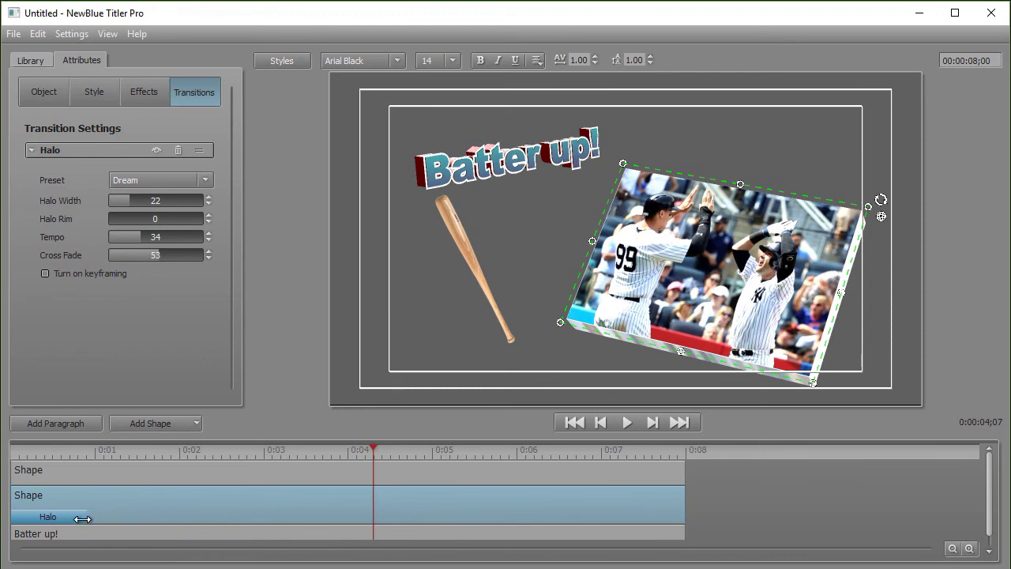
drag(370, 448, 21, 452)
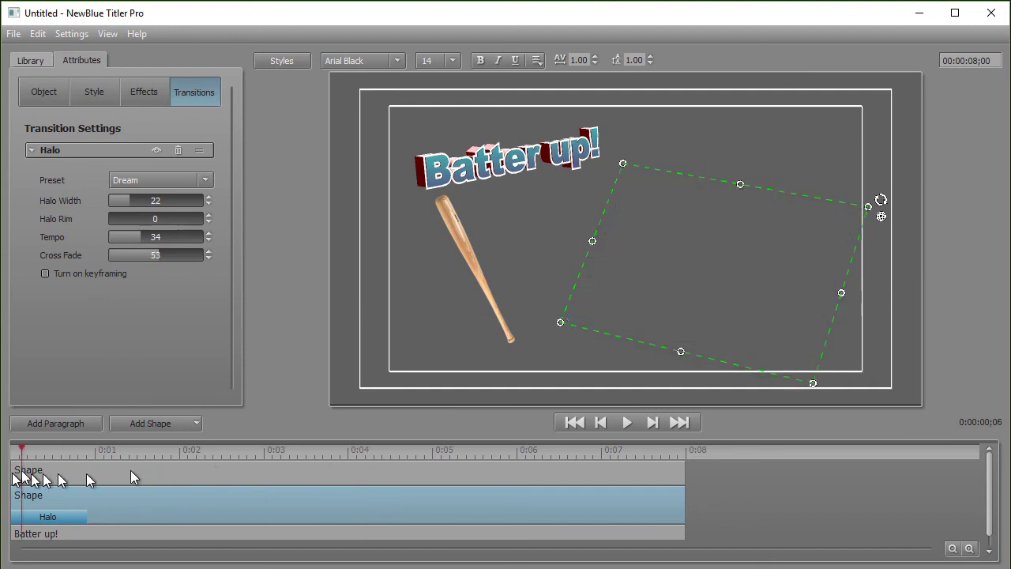
click(629, 423)
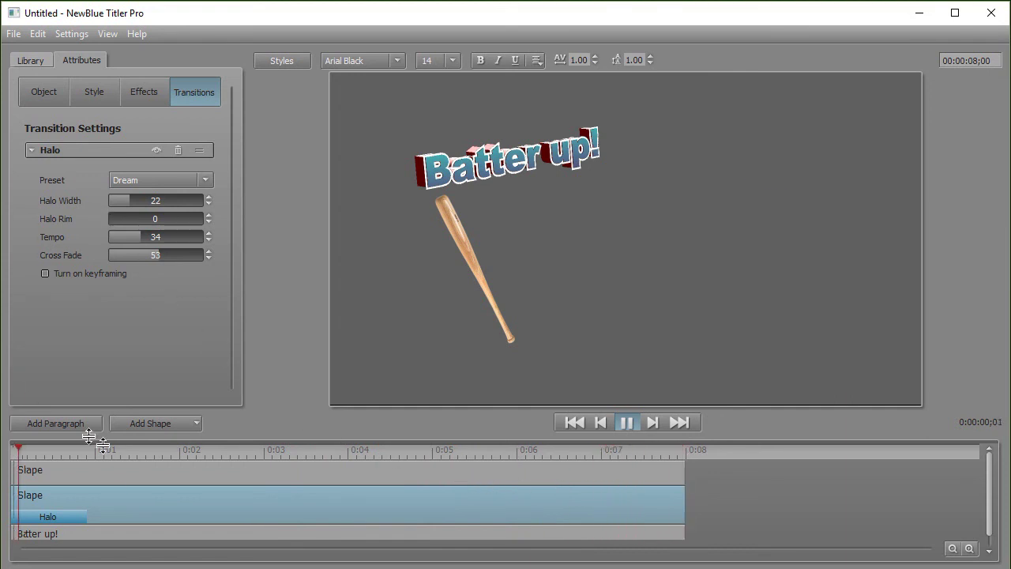
Step: Stop the preview and cut the Halo transition clip from the player photo's Shape track
click(627, 423)
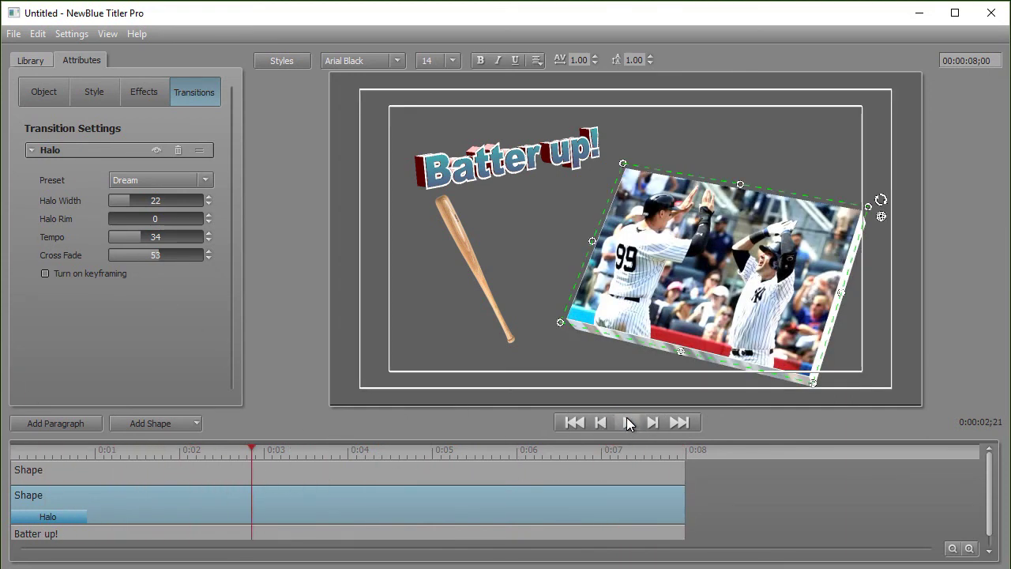
right_click(66, 515)
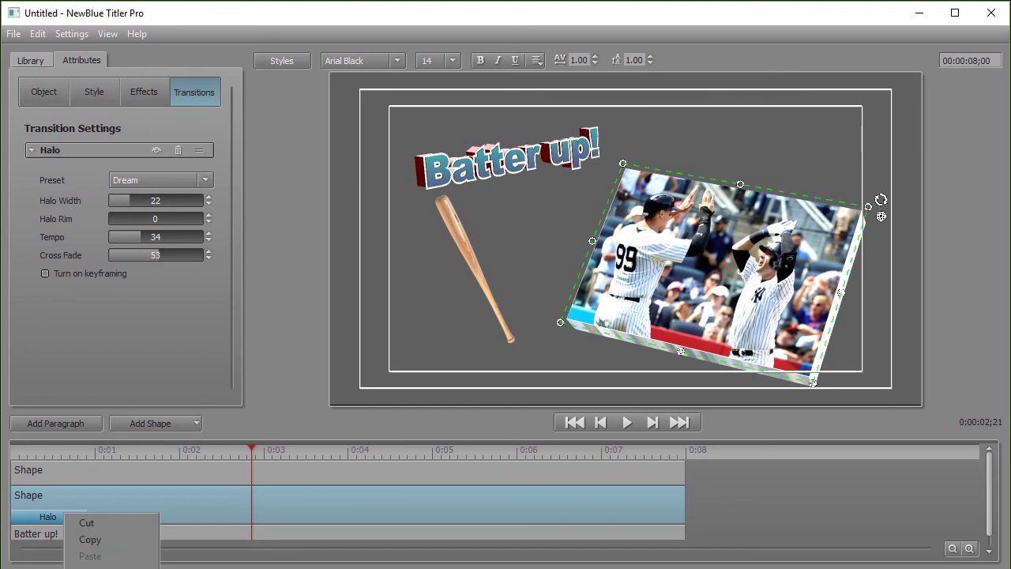
click(86, 522)
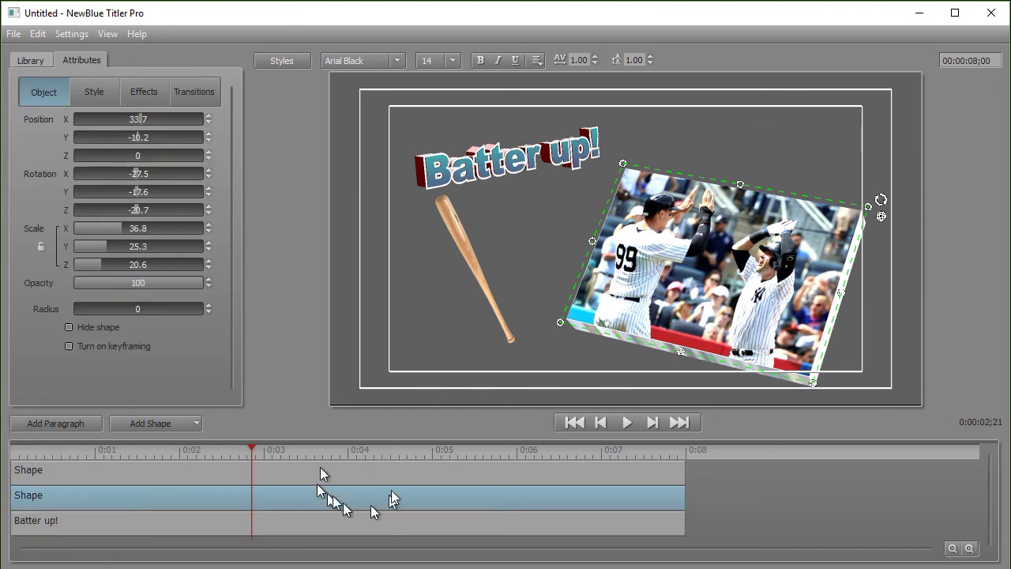